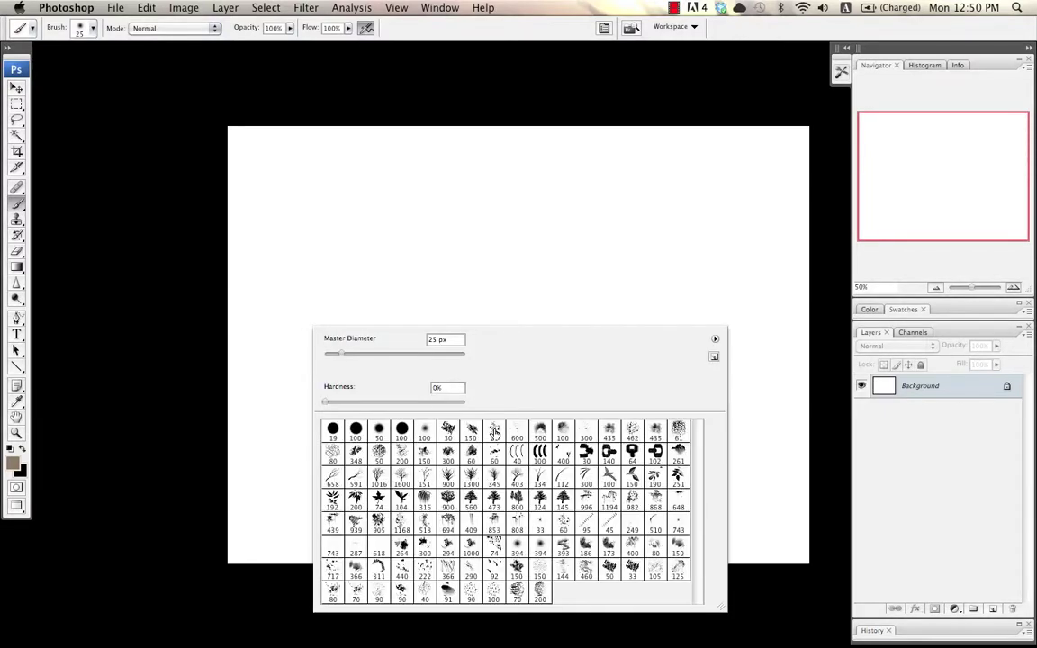
- Choose the speckled texture brush for the Brush tool and enlarge it to 90 px
double_click(491, 432)
key(])
key(])
key(])
key(])
key(])
mouse_move(265, 171)
mouse_down()
mouse_move(299, 238)
mouse_move(328, 242)
mouse_up()
drag(341, 182, 332, 205)
key(super+alt+z)
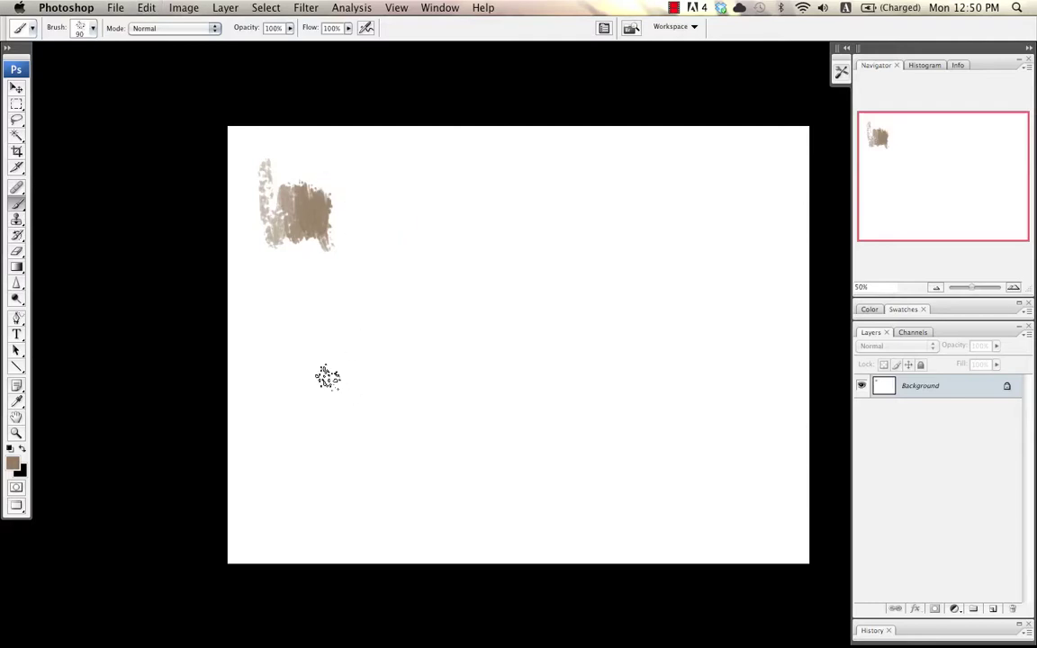
key(super+alt+z)
key(super+alt+z)
- Pick a darker brown foreground color and block in a diagonal plank shape across the middle of the canvas
click(13, 462)
drag(583, 296, 537, 262)
click(770, 127)
key(b)
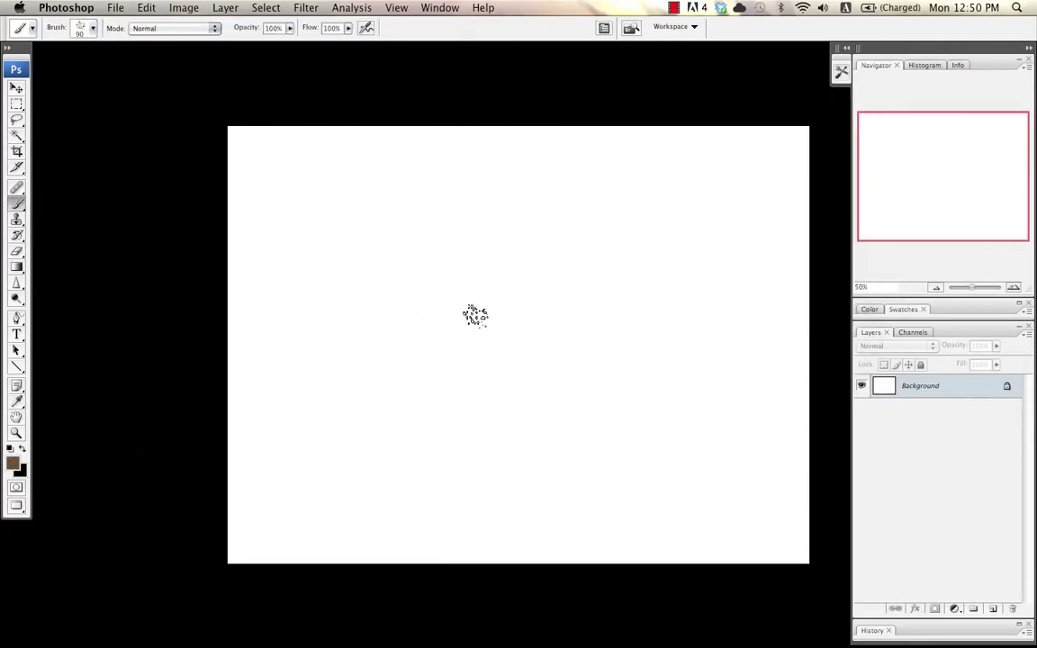
mouse_move(439, 317)
mouse_down()
mouse_move(504, 264)
mouse_move(450, 319)
mouse_move(474, 296)
mouse_move(532, 278)
mouse_move(512, 322)
mouse_move(436, 382)
mouse_up()
key(bracketright)
key(bracketright)
key(bracketright)
key(bracketright)
- Sample a tone from the plank and fill out its body and lower end, reducing the brush to 60 px
alt+click(543, 261)
key(bracketleft)
key(bracketleft)
key(bracketleft)
mouse_move(474, 322)
mouse_down()
mouse_move(436, 348)
mouse_move(472, 306)
mouse_move(552, 256)
mouse_move(552, 281)
mouse_move(570, 265)
mouse_move(482, 290)
mouse_move(447, 331)
mouse_up()
key(bracketleft)
key(bracketleft)
key(bracketleft)
key(bracketleft)
drag(390, 364, 414, 382)
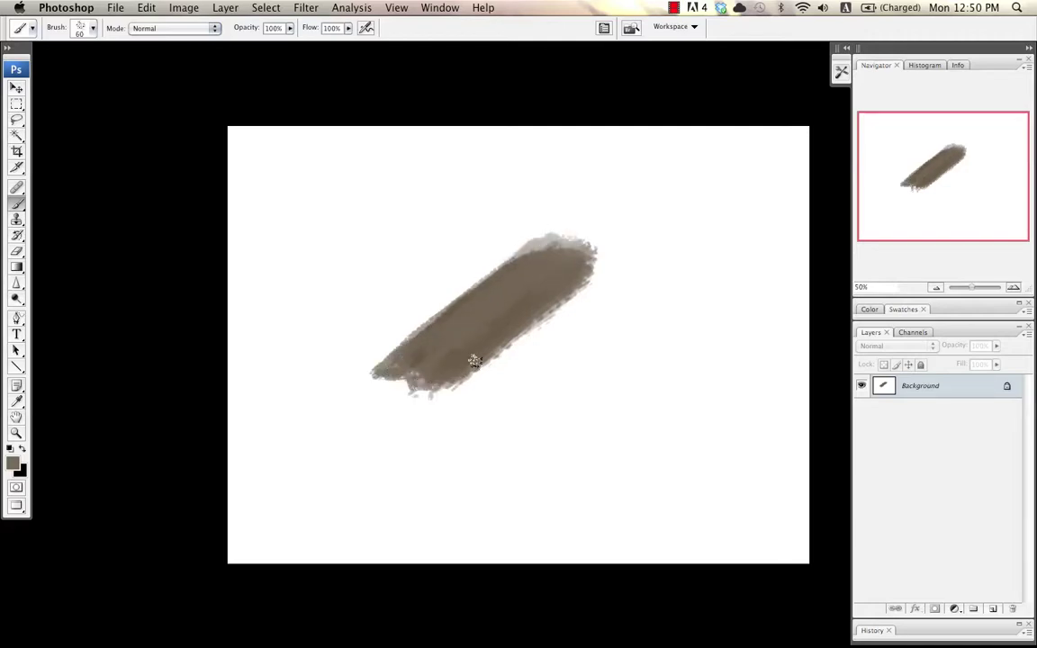
- Pick a dark brown foreground color and shade the broken lower end of the plank with a smaller brush
key(bracketleft)
key(bracketleft)
click(12, 461)
click(563, 269)
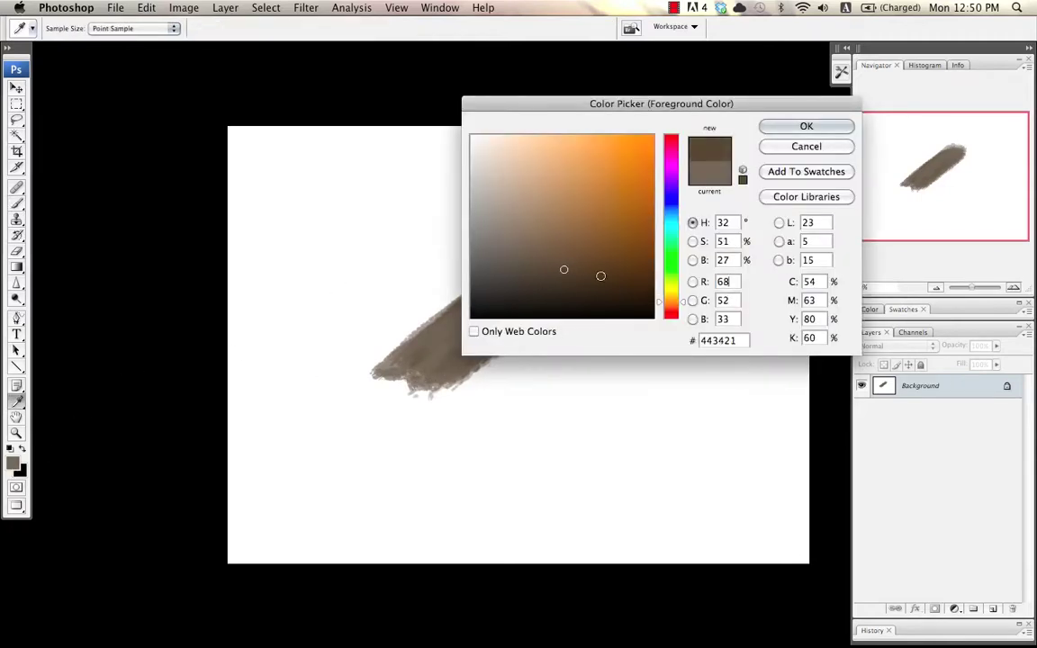
click(788, 149)
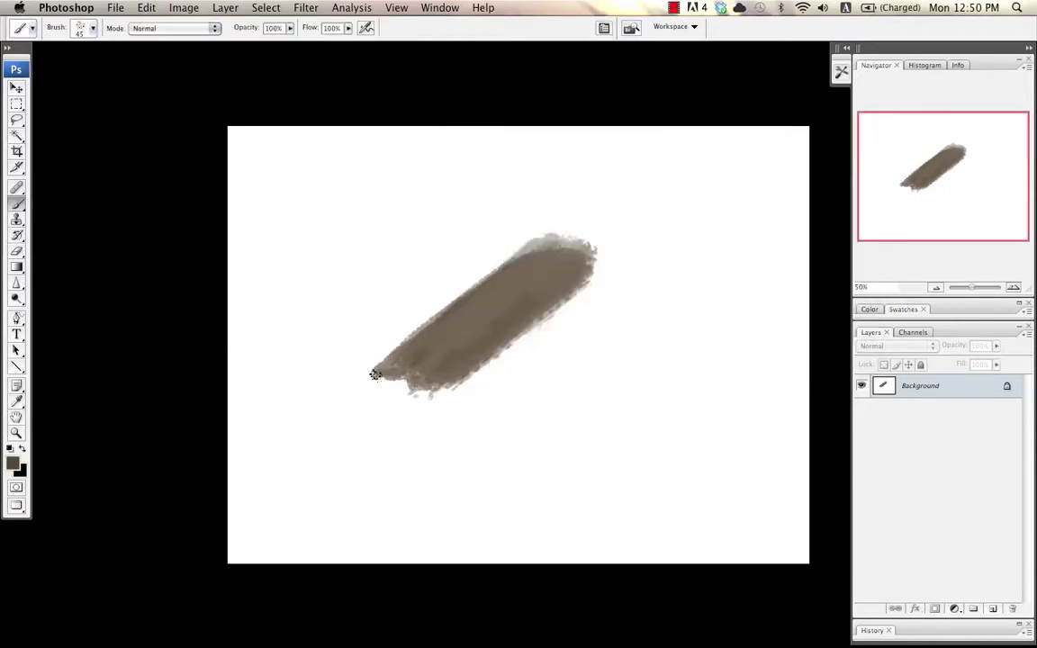
key(bracketleft)
key(bracketleft)
mouse_move(392, 372)
mouse_down()
mouse_move(453, 332)
mouse_move(408, 383)
mouse_move(438, 388)
mouse_up()
- Paint the dark lengthwise crack, the knot and the shaded underside of the plank, varying the brush between 60 and 15 px
key(bracketright)
key(bracketright)
key(bracketright)
key(bracketright)
key(bracketright)
key(bracketright)
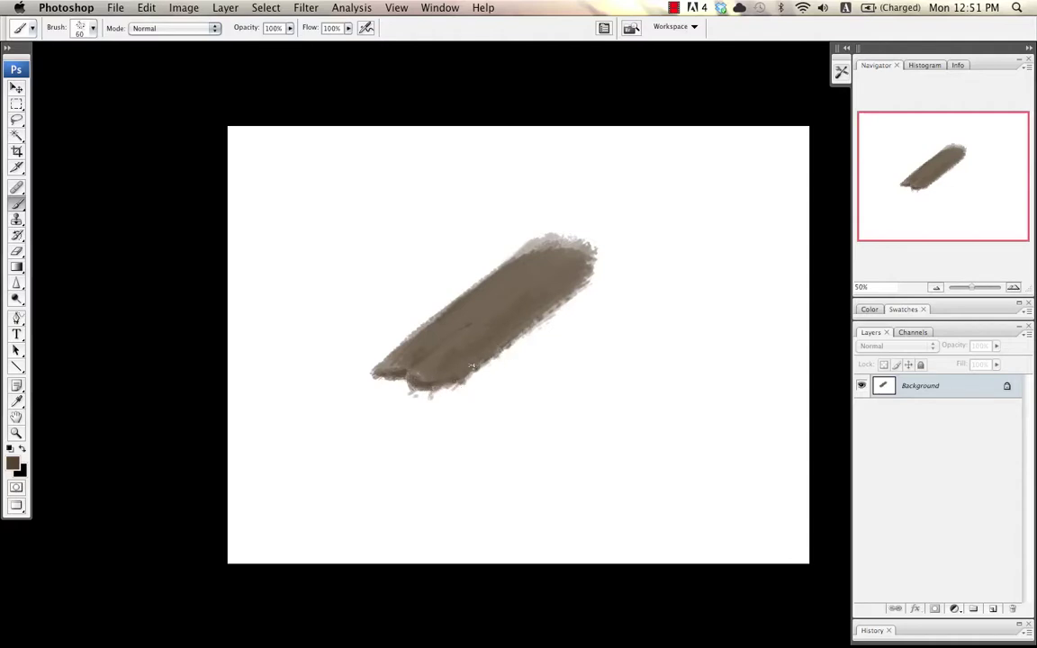
key(bracketleft)
key(bracketleft)
key(bracketleft)
key(bracketleft)
key(bracketleft)
key(bracketleft)
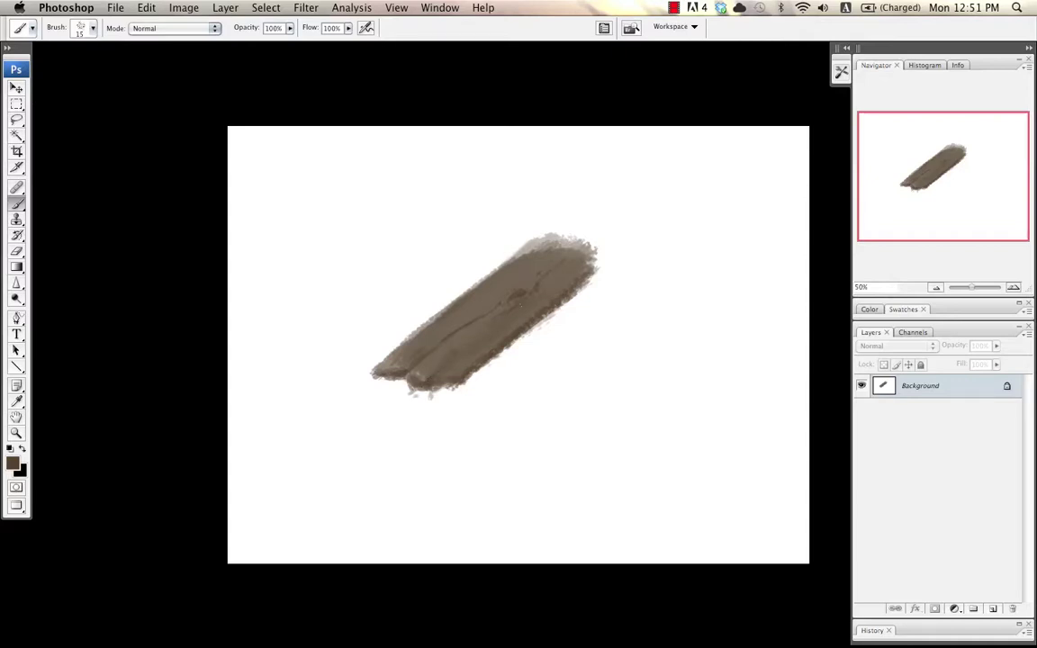
- Pick a warmer brown and tint the wood along the plank's upper edge with a reduced brush
click(13, 463)
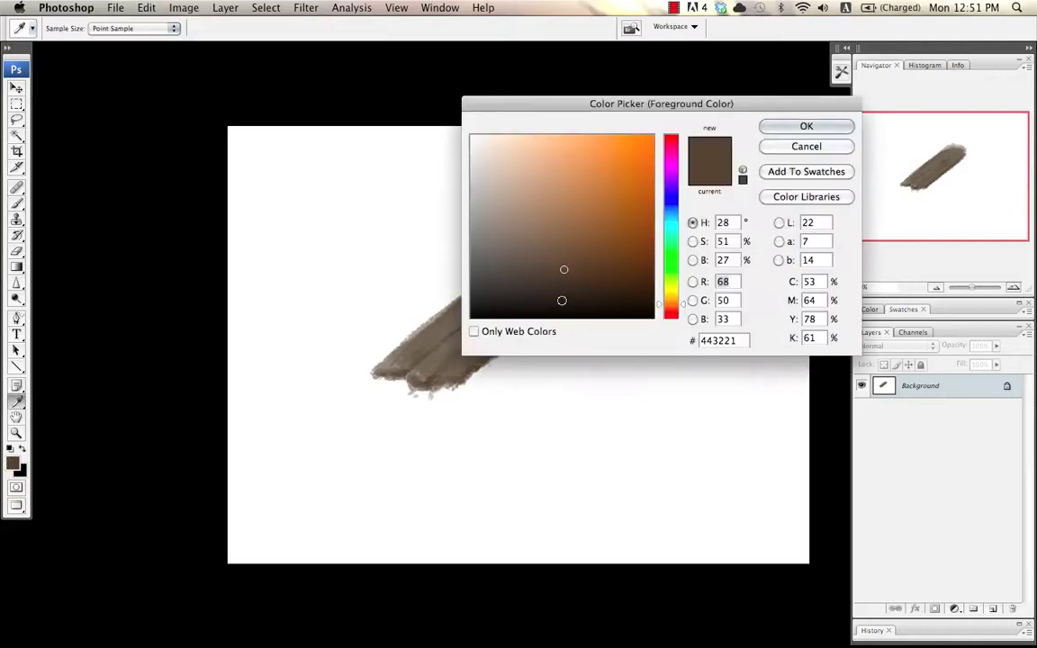
drag(555, 288, 593, 259)
key(Return)
key(b)
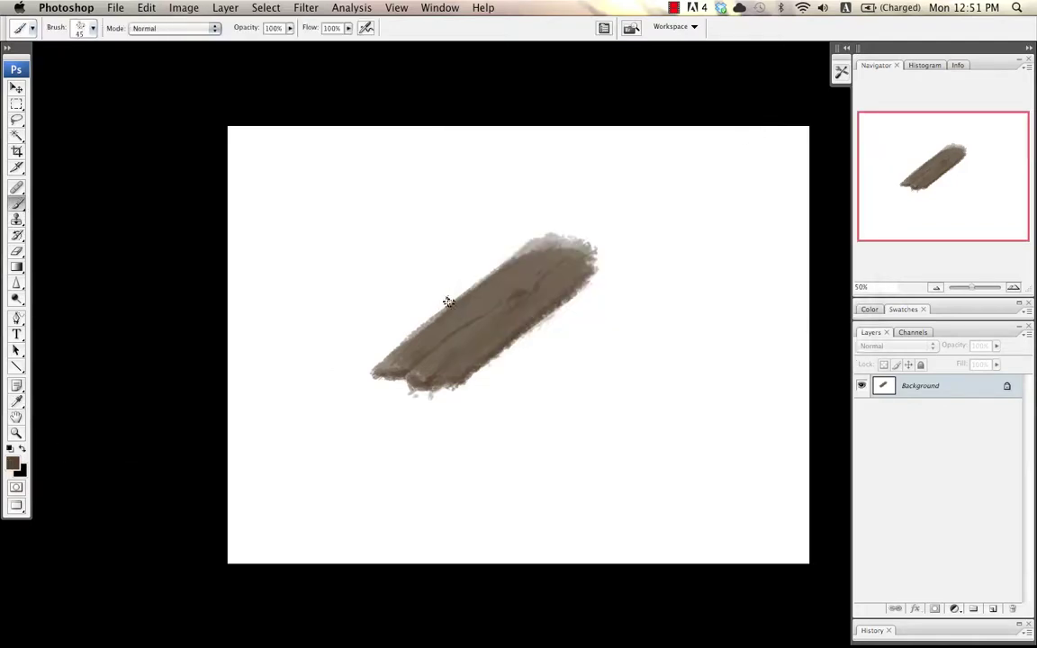
key([)
key([)
key([)
mouse_move(501, 285)
mouse_down()
mouse_move(459, 307)
mouse_move(502, 288)
mouse_up()
alt+click(459, 312)
drag(450, 321, 477, 297)
- Pick a near-black brown and deepen the knot and the crack at the lower end with a 15 px brush
alt+click(487, 290)
click(13, 462)
click(618, 294)
click(623, 296)
click(807, 126)
key(bracketleft)
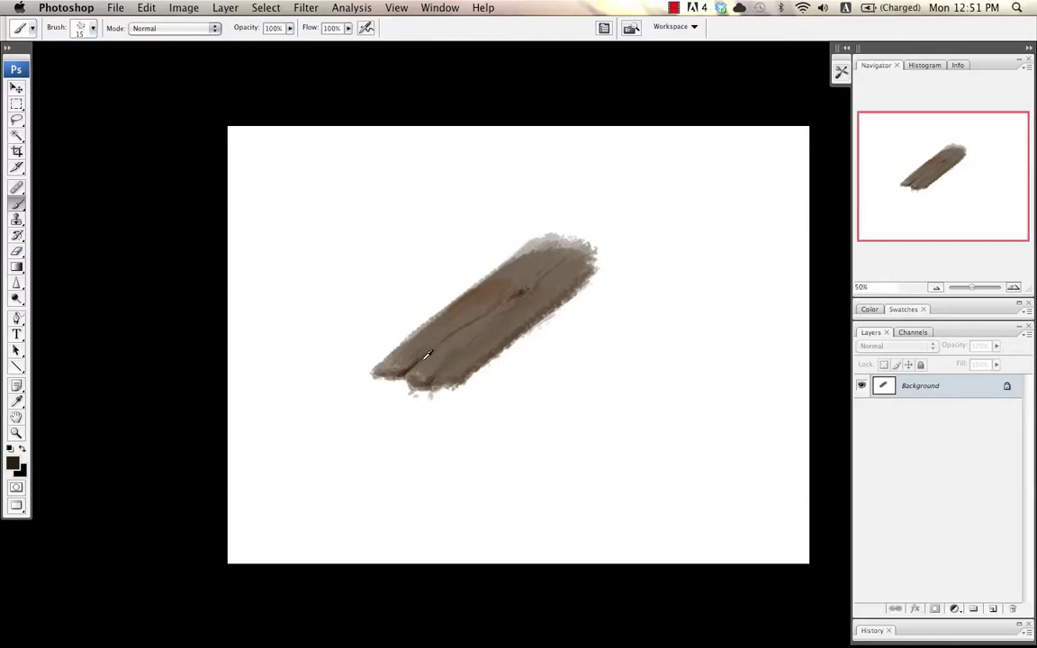
- Pick a lighter grey-brown and add highlights along the split at the plank's lower end
click(11, 462)
drag(492, 207, 497, 207)
click(806, 126)
alt+click(444, 344)
- Sample the white background and trim the plank's ragged edges using a small hard round brush
alt+click(468, 223)
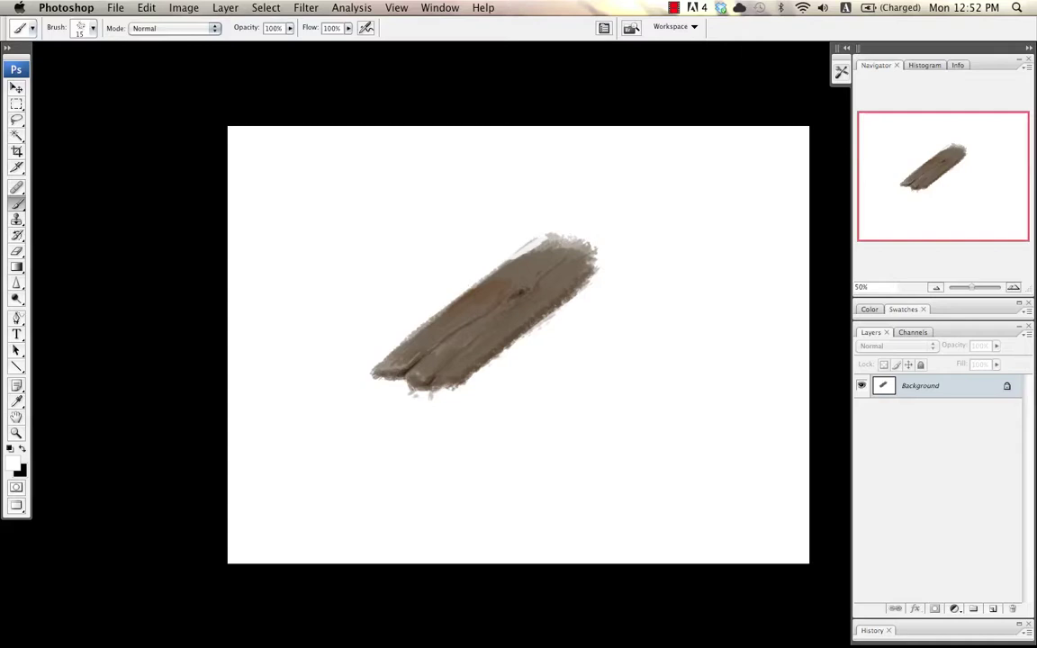
right_click(434, 407)
double_click(409, 392)
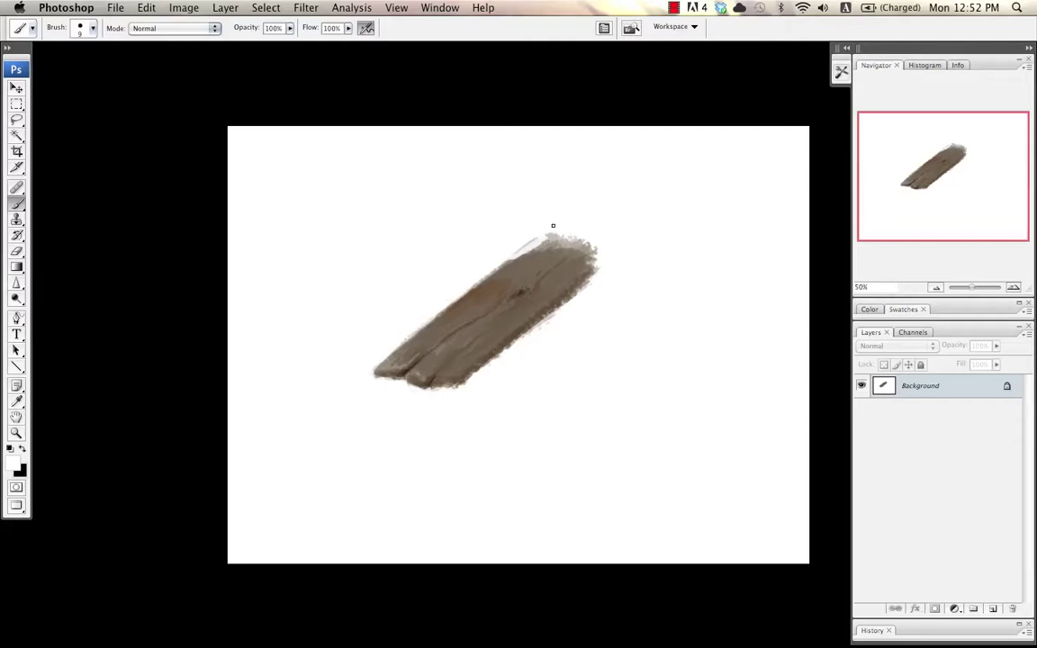
mouse_move(530, 250)
mouse_down()
mouse_move(555, 238)
mouse_move(536, 246)
mouse_move(597, 240)
mouse_move(553, 226)
mouse_move(596, 258)
mouse_up()
key(bracketleft)
- Sample browns from the plank and refine its lower end with a 10 px hard round brush
alt+click(467, 359)
key(bracketright)
key(bracketright)
alt+click(441, 371)
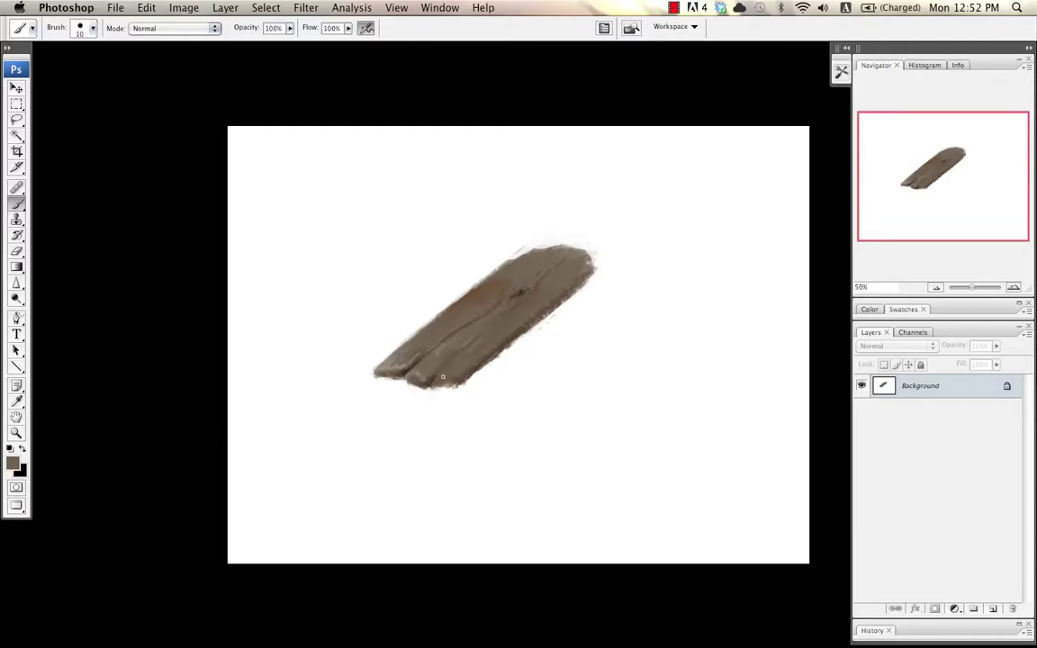
- Pick a lighter, greyer brown and highlight the edges of the plank's split lower end with a small brush
click(13, 463)
click(505, 239)
click(500, 233)
click(669, 299)
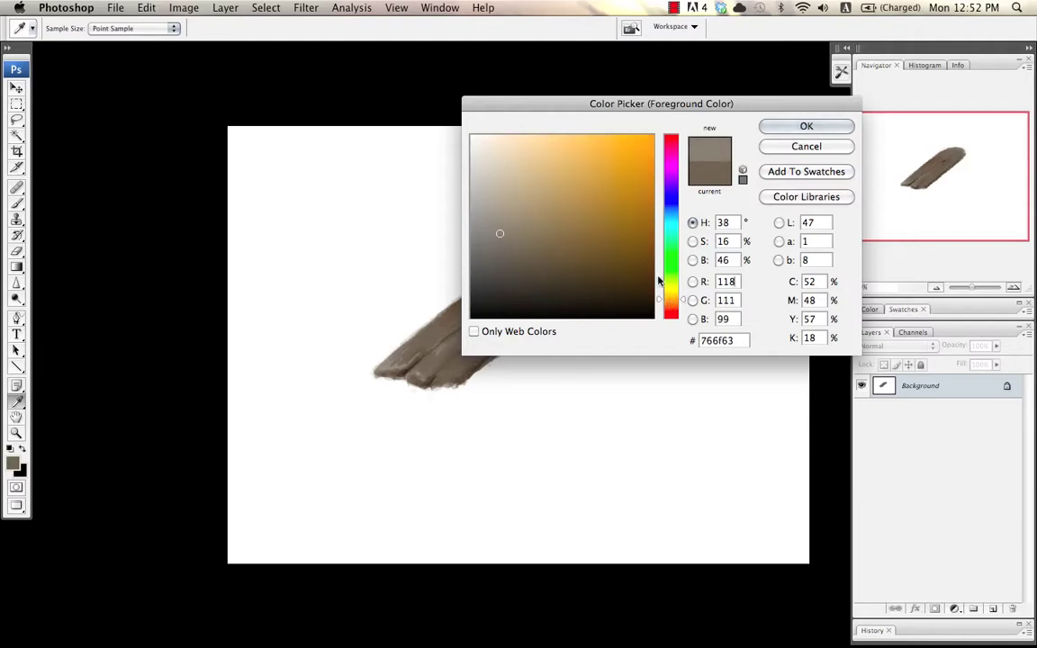
click(670, 295)
click(806, 126)
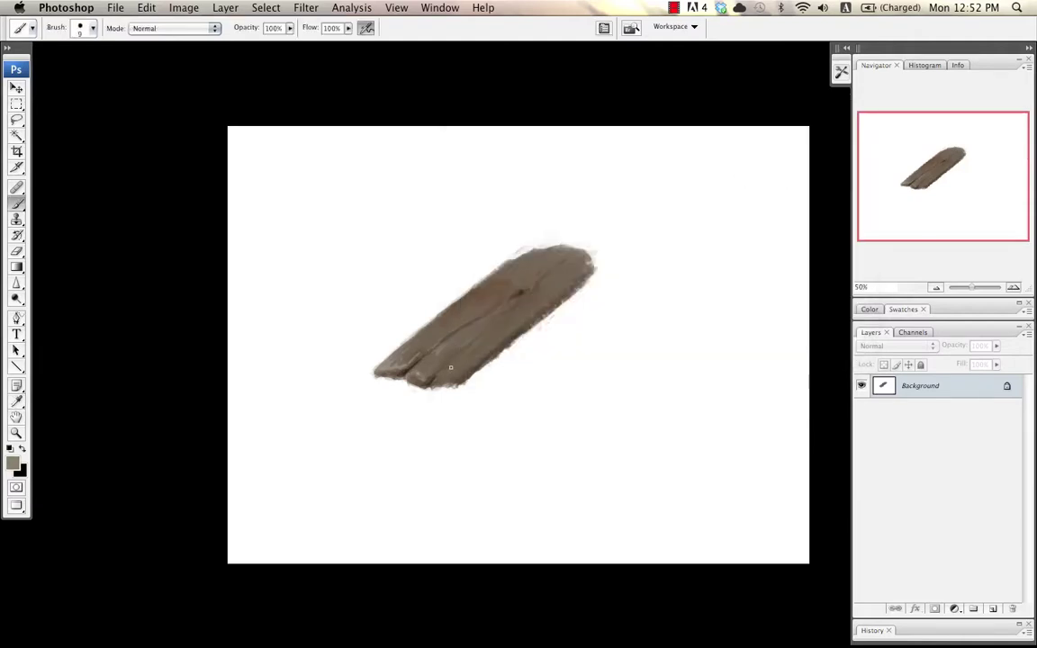
key(bracketleft)
key(bracketleft)
- Sample wood tones beside the crack and along the upper edge and refine the grain, finishing with a 6 px brush
alt+click(426, 329)
key(bracketright)
key(bracketright)
key(bracketright)
alt+click(397, 338)
key(bracketleft)
key(bracketleft)
key(bracketleft)
key(bracketleft)
- Flip the canvas horizontally and blend the grain around the knot with sampled wood tones and a larger brush
key(super+shift+h)
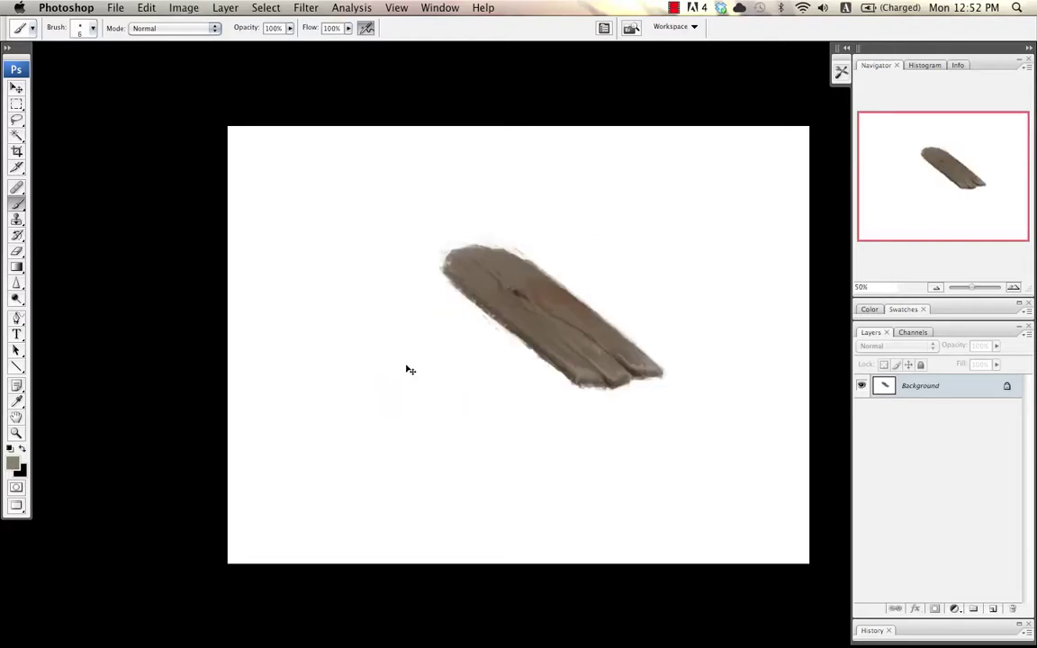
alt+click(519, 324)
key(bracketright)
key(bracketright)
key(bracketright)
alt+click(540, 286)
key(bracketright)
- Refine the split end of the plank with sampled wood tones and clean its outline with the background white
alt+click(634, 364)
alt+click(602, 354)
alt+click(636, 370)
alt+click(624, 399)
- Enlarge the brush to 10 px, pick a lighter grey-brown and brighten the plank's surface
alt+click(459, 287)
key(bracketright)
key(bracketright)
click(13, 462)
click(509, 229)
drag(509, 228, 499, 214)
click(776, 128)
- Switch back to the speckled texture brush at about 25 px and texture the wood beside the knot with a sampled tone
right_click(560, 312)
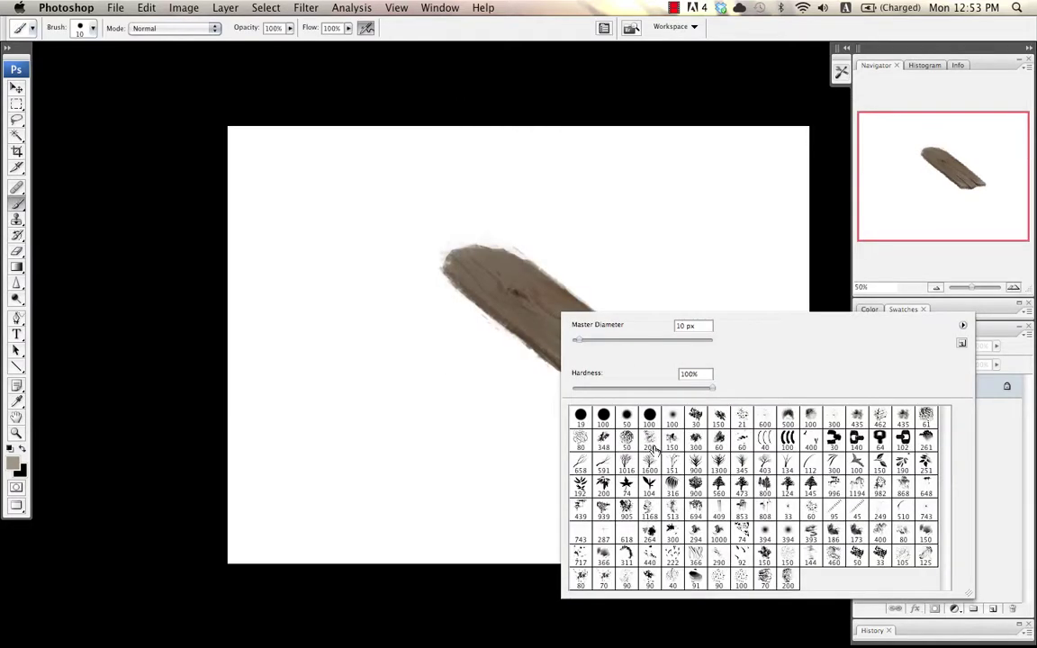
double_click(739, 417)
key(])
key(bracketleft)
alt+click(502, 297)
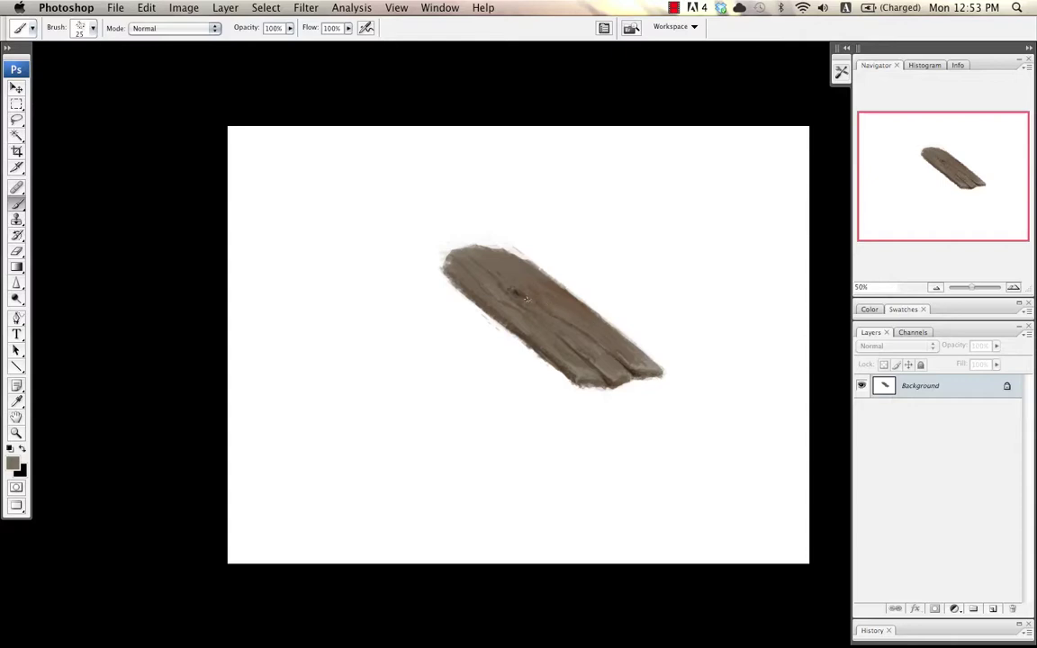
- Add grain details below the knot with sampled tones and a smaller brush, and flip the canvas back horizontally
alt+click(527, 307)
key(bracketleft)
key(bracketleft)
alt+click(523, 334)
key(F2)
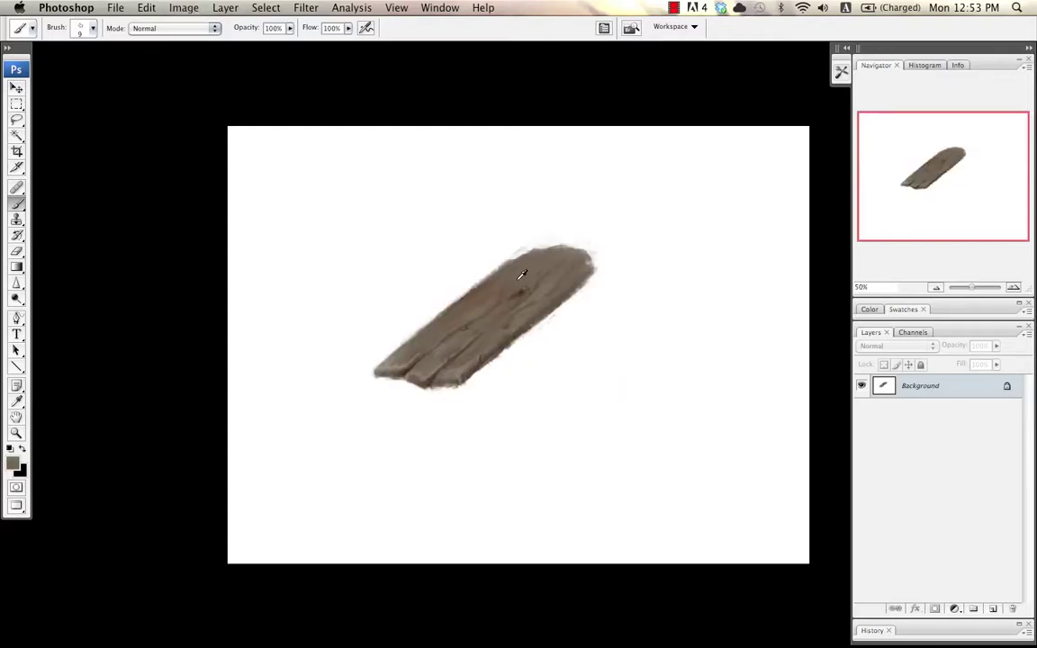
- Pick a medium brown and tint the wood around the knot with a 20 px brush
click(12, 462)
click(565, 260)
drag(565, 259, 568, 261)
click(806, 127)
key(bracketright)
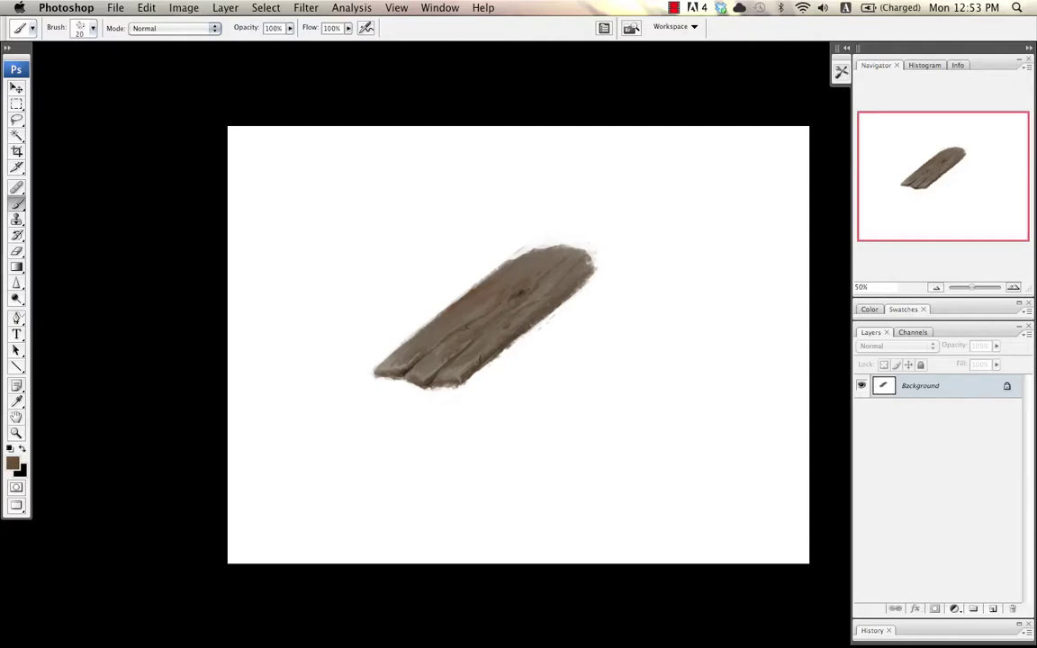
- Sample tones at the split lower end and refine its shading with different brush sizes
key(bracketleft)
key(bracketleft)
alt+click(418, 364)
key(bracketright)
key(bracketright)
alt+click(407, 358)
- Switch to another brush preset, reduce it to 6 px and add fine grain marks with sampled wood tones
right_click(401, 361)
click(559, 435)
key(Return)
key(bracketleft)
key(bracketleft)
key(bracketleft)
key(bracketleft)
key(bracketleft)
key(bracketleft)
key(bracketleft)
key(bracketleft)
key(bracketleft)
key(bracketleft)
key(bracketleft)
key(bracketleft)
key(bracketleft)
alt+click(437, 368)
alt+click(412, 360)
alt+click(401, 361)
- Duplicate the Background layer and blend the copy in Overlay mode at 51% opacity
drag(959, 393, 992, 609)
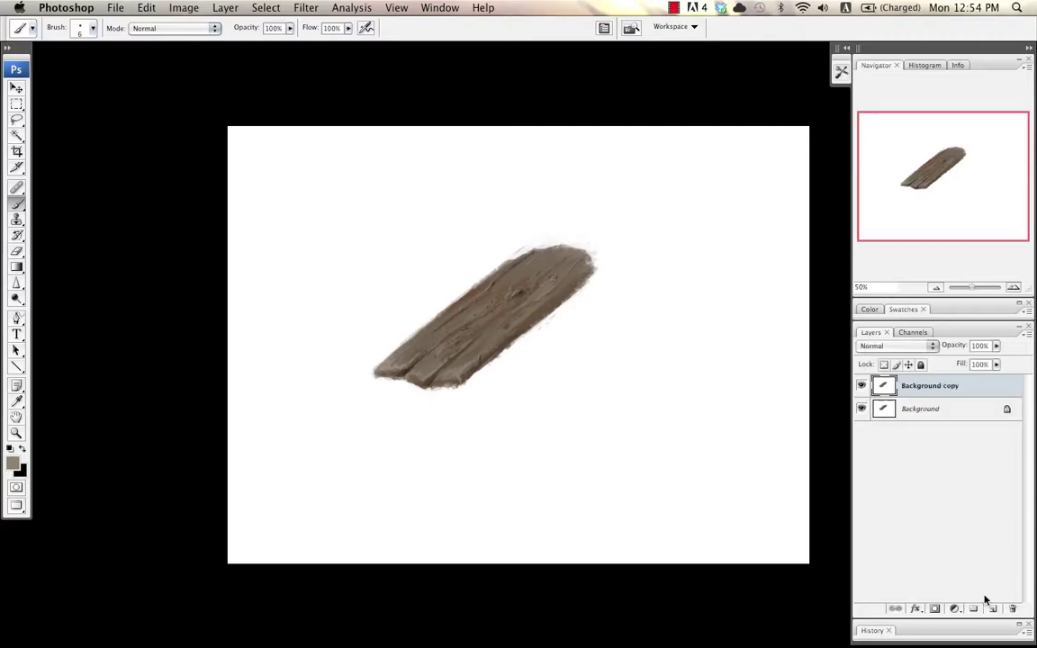
click(913, 351)
click(877, 420)
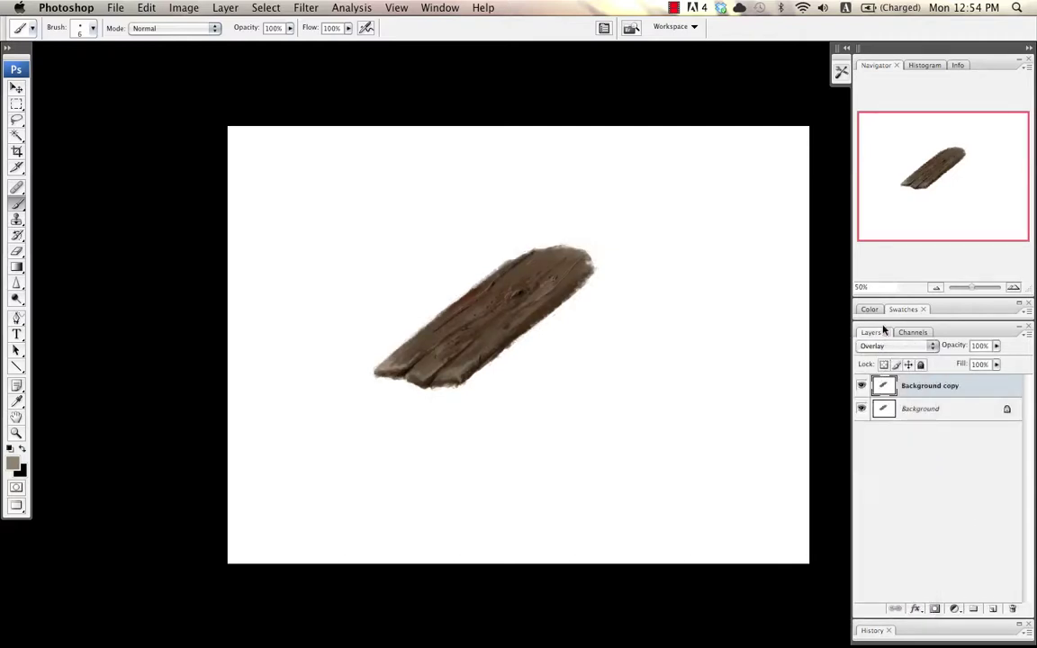
click(995, 346)
drag(997, 361, 964, 363)
- Raise the saturation of the Background copy layer to +17 with Hue/Saturation
key(super+u)
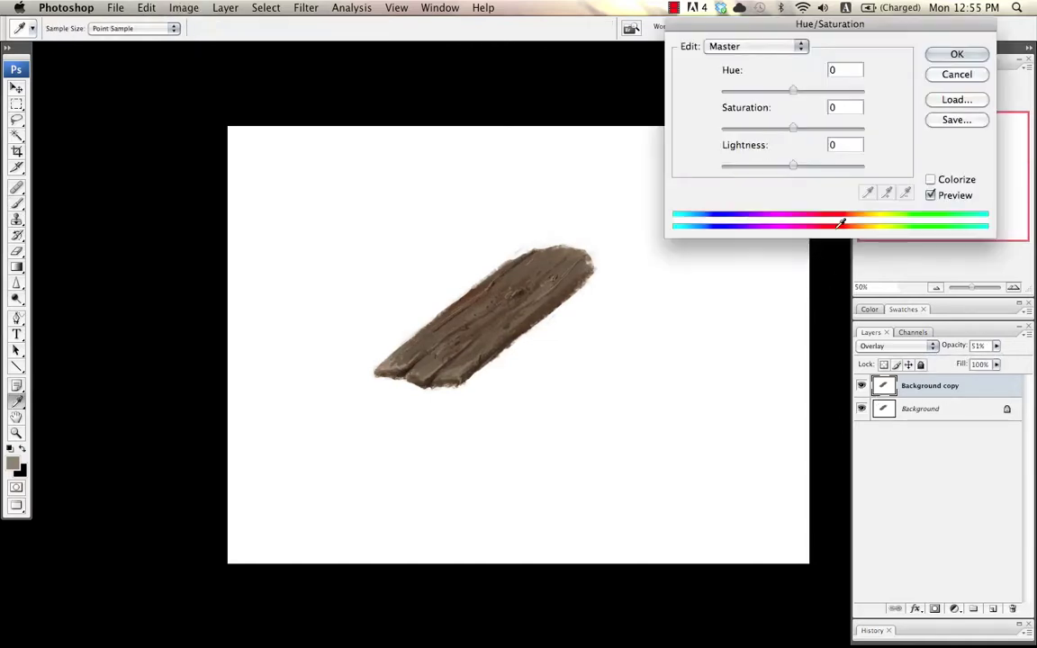
drag(793, 129, 806, 131)
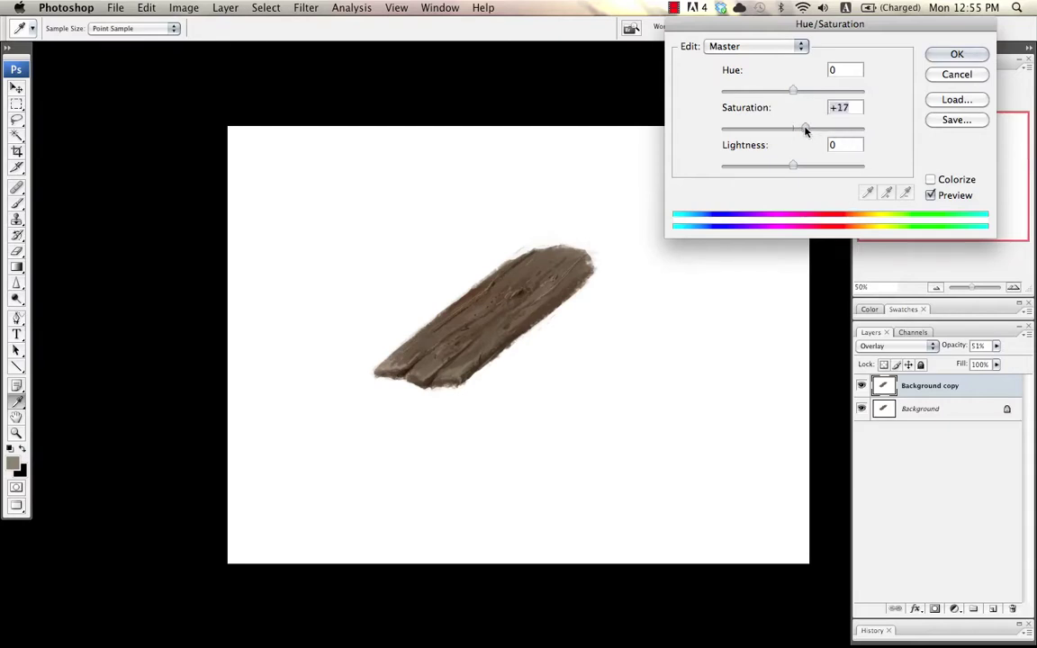
click(955, 55)
- Add a new layer and paint grain along the plank with the 21 px speckled brush preset, resized between 15 and 20 px
click(992, 608)
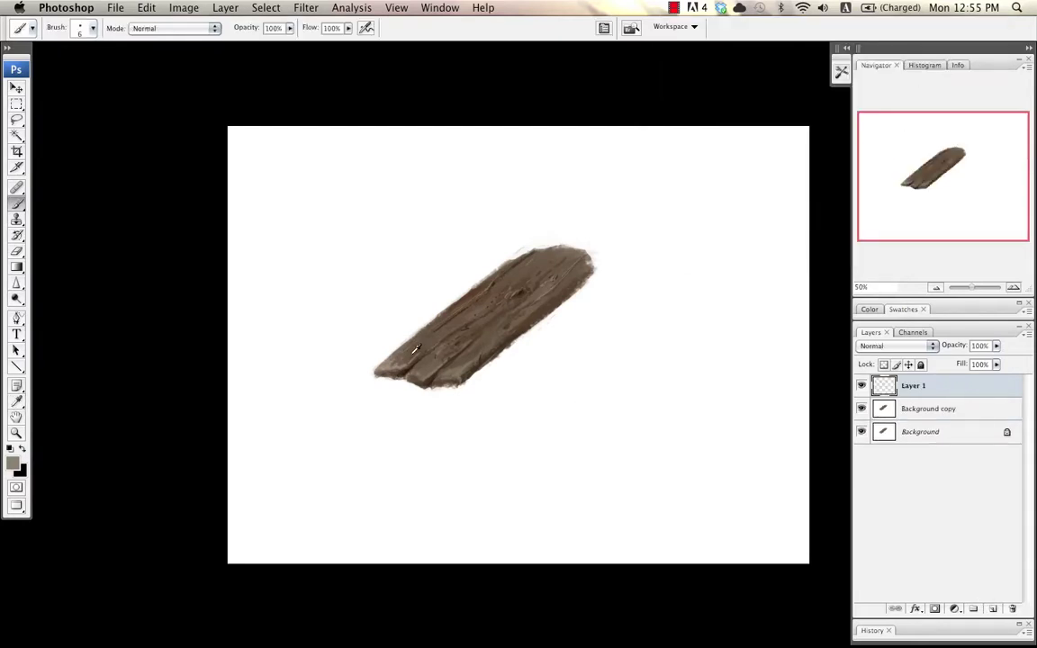
right_click(514, 338)
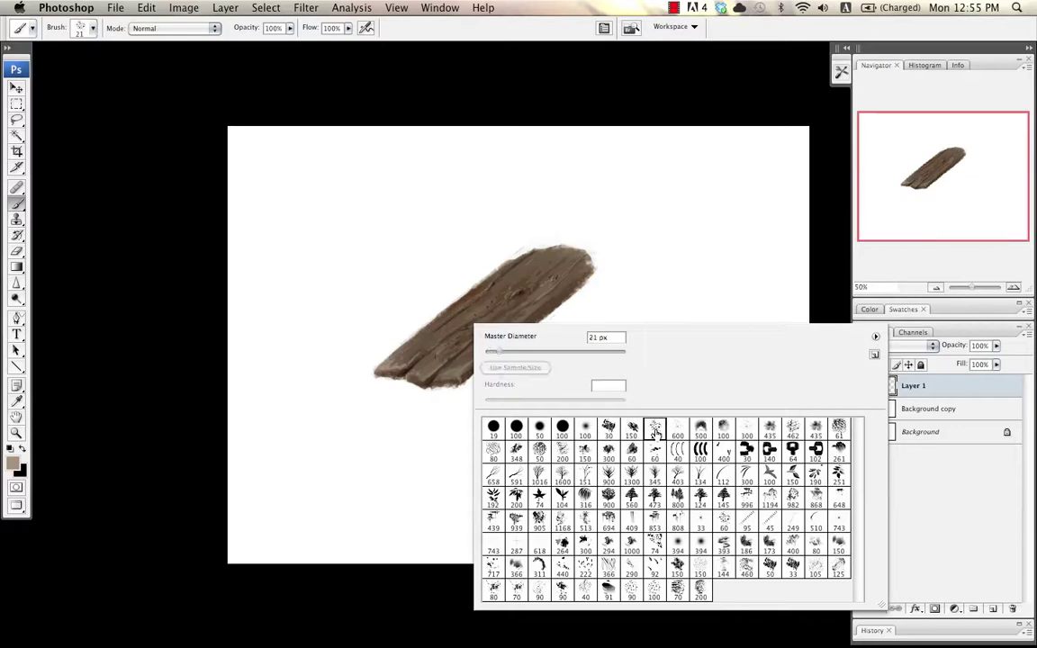
double_click(655, 428)
key(bracketleft)
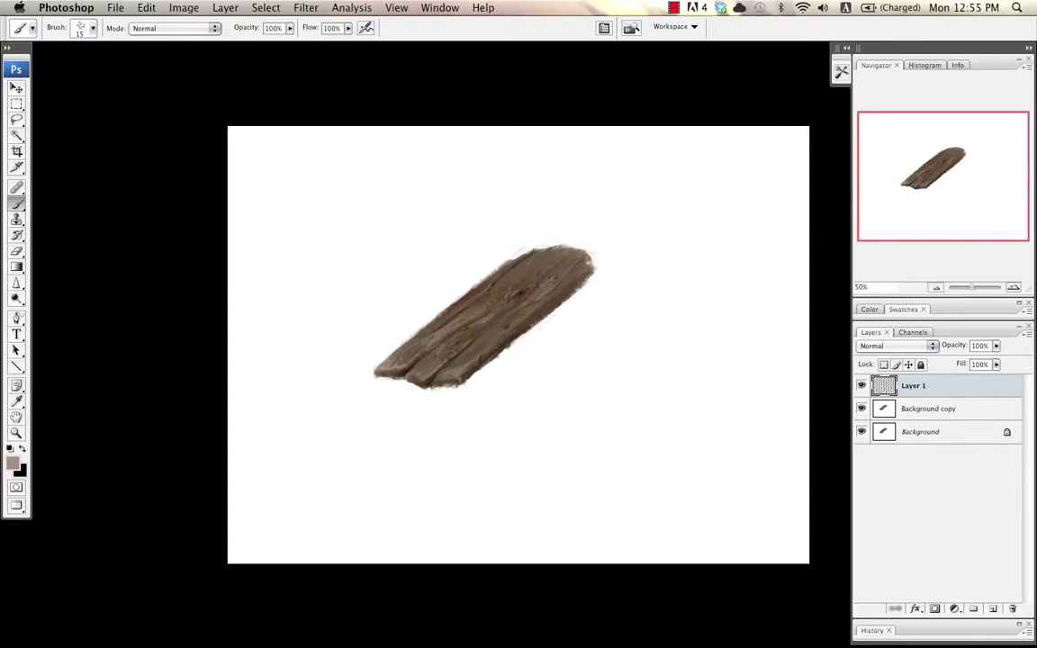
key(bracketright)
key(bracketright)
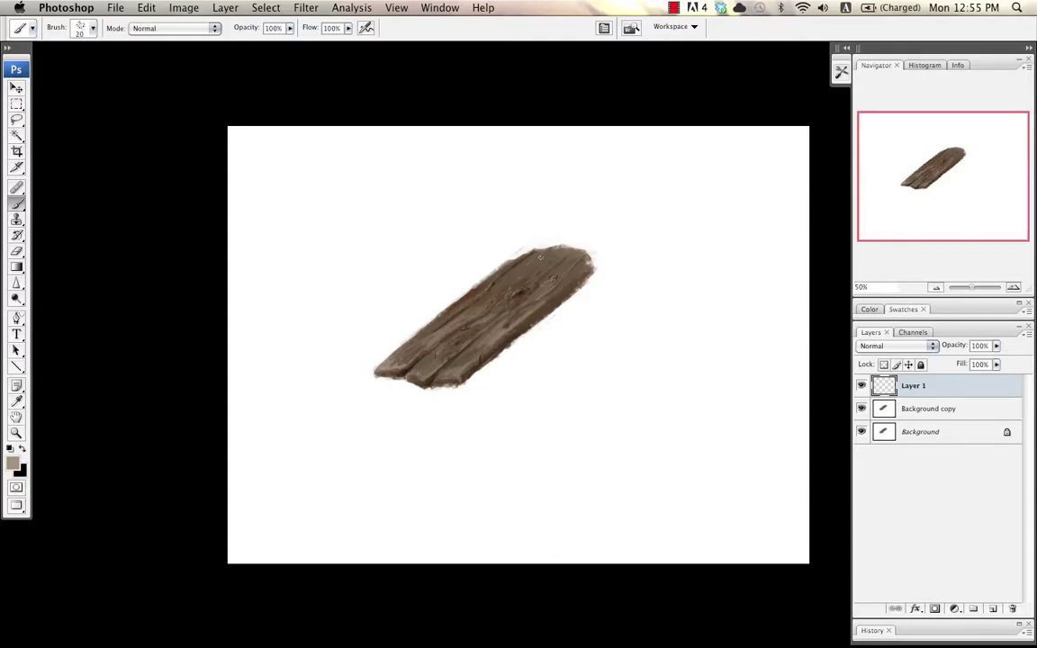
- Clean up and reshape the plank's upper rounded end with sampled background and wood tones using a 20 px brush
alt+click(593, 253)
drag(591, 255, 596, 273)
alt+click(569, 283)
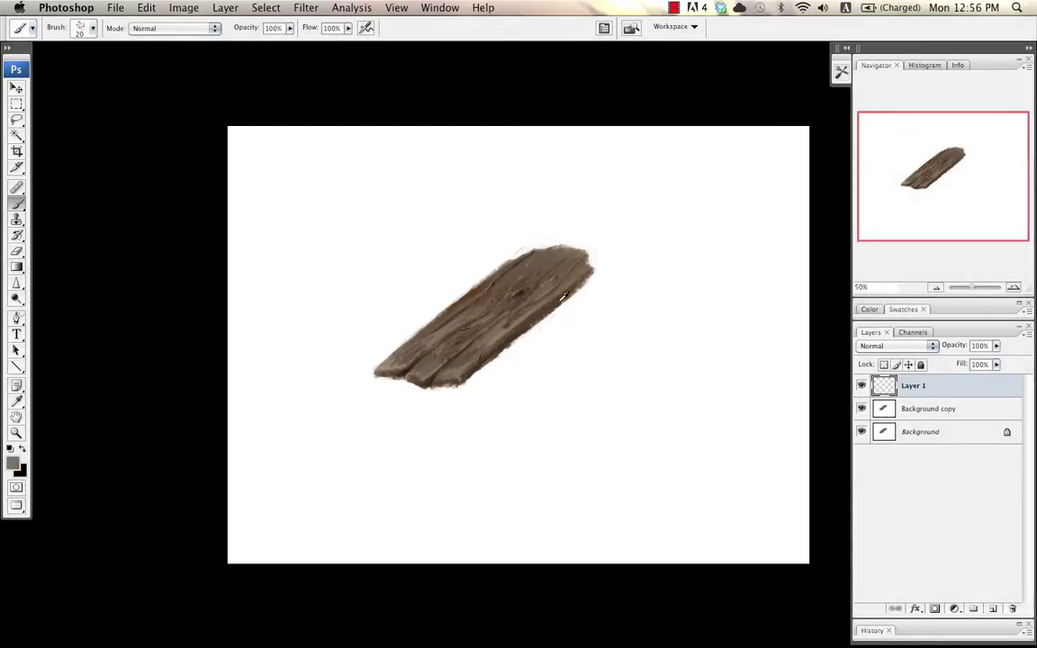
alt+click(563, 304)
mouse_move(597, 277)
mouse_down()
mouse_move(585, 289)
mouse_move(591, 256)
mouse_up()
alt+click(605, 268)
- Sharpen the outline of the split lower end with sampled white and wood tones, reducing the brush to 10 px
alt+click(427, 377)
alt+click(372, 352)
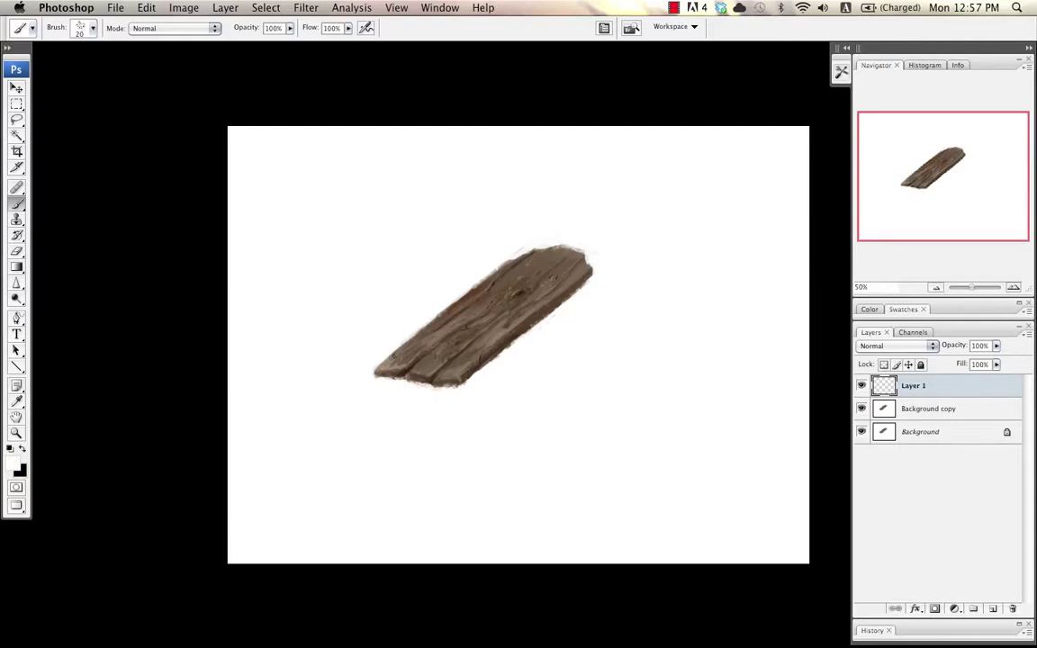
alt+click(378, 372)
alt+click(353, 323)
alt+click(504, 324)
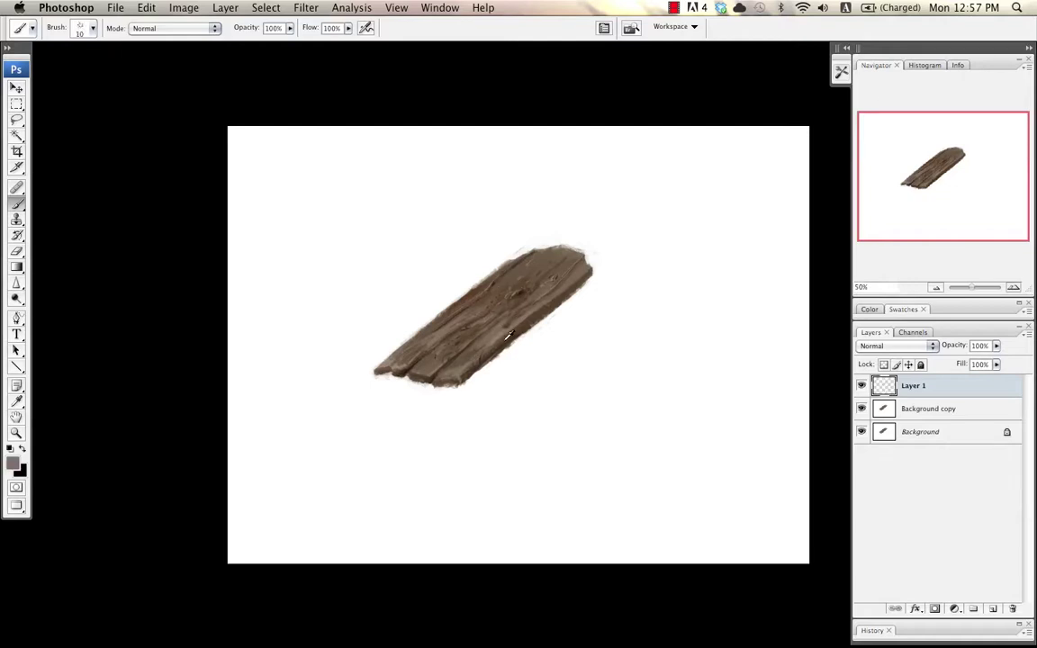
- Sample a wood tone, lighten it to #938773 and paint light grain highlights on the plank
alt+click(511, 309)
click(13, 463)
mouse_move(533, 258)
mouse_down()
mouse_move(502, 208)
mouse_move(509, 212)
mouse_up()
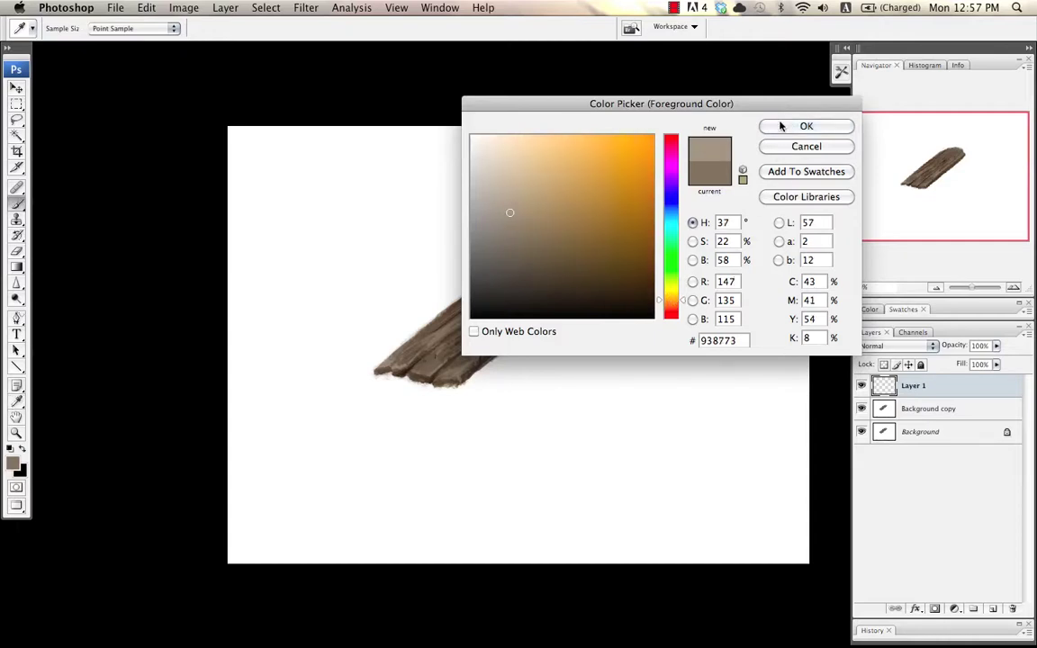
click(791, 127)
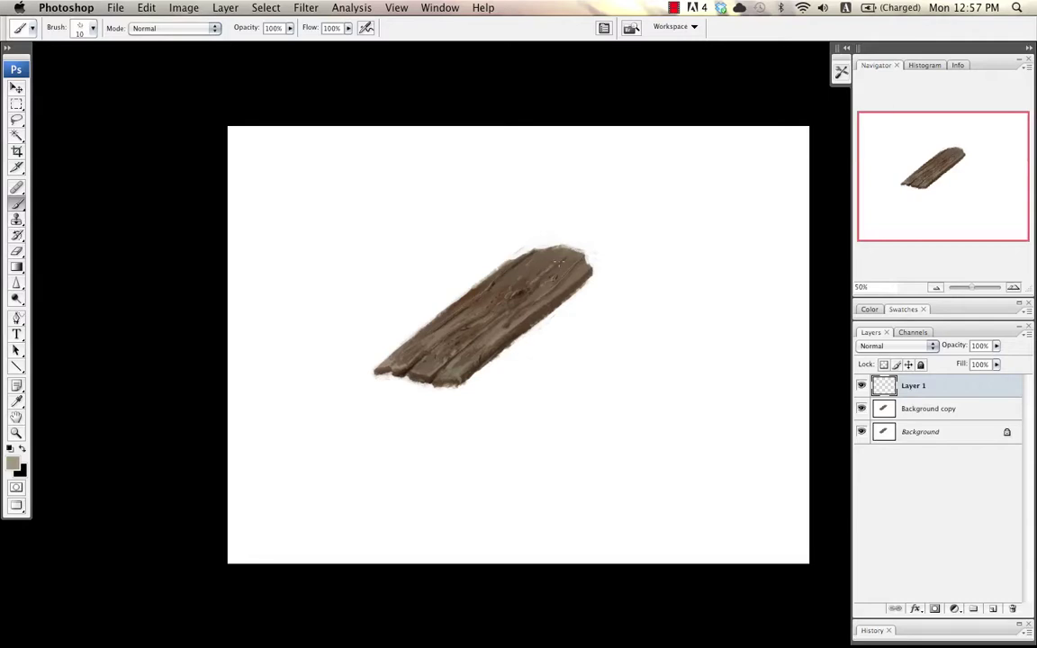
key(bracketright)
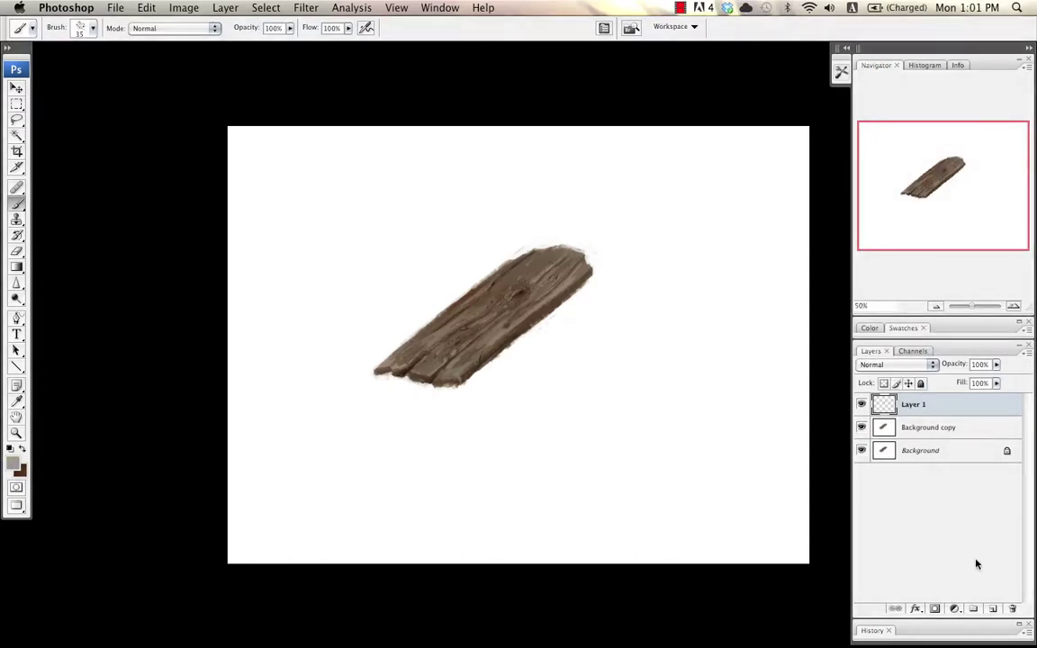
- Add a new layer above Layer 1 and set its blending mode to Overlay
click(992, 608)
click(898, 364)
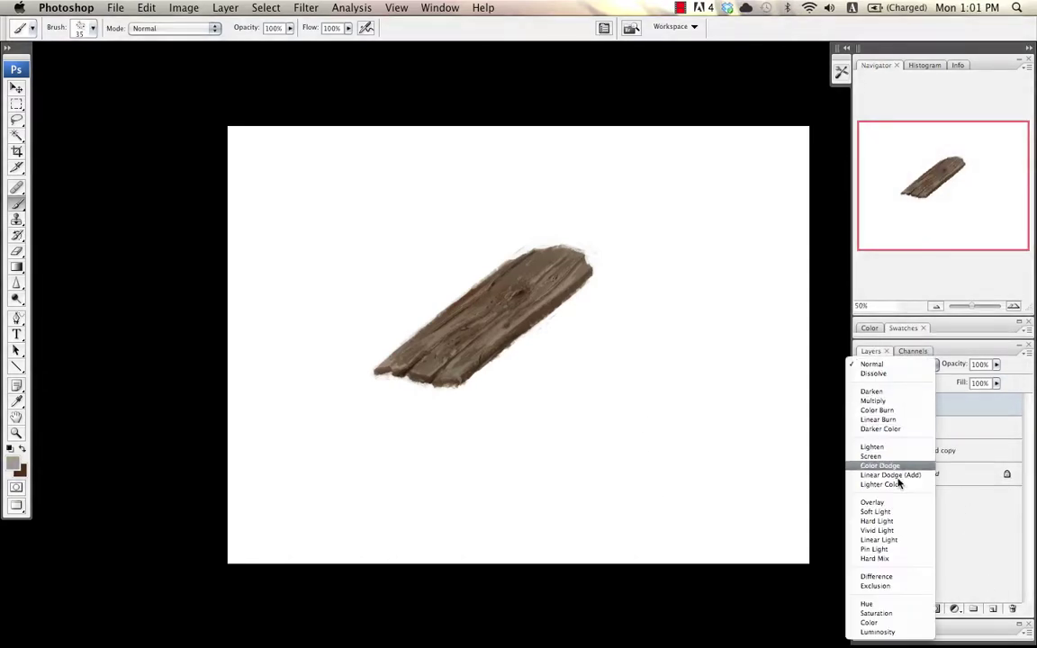
click(897, 507)
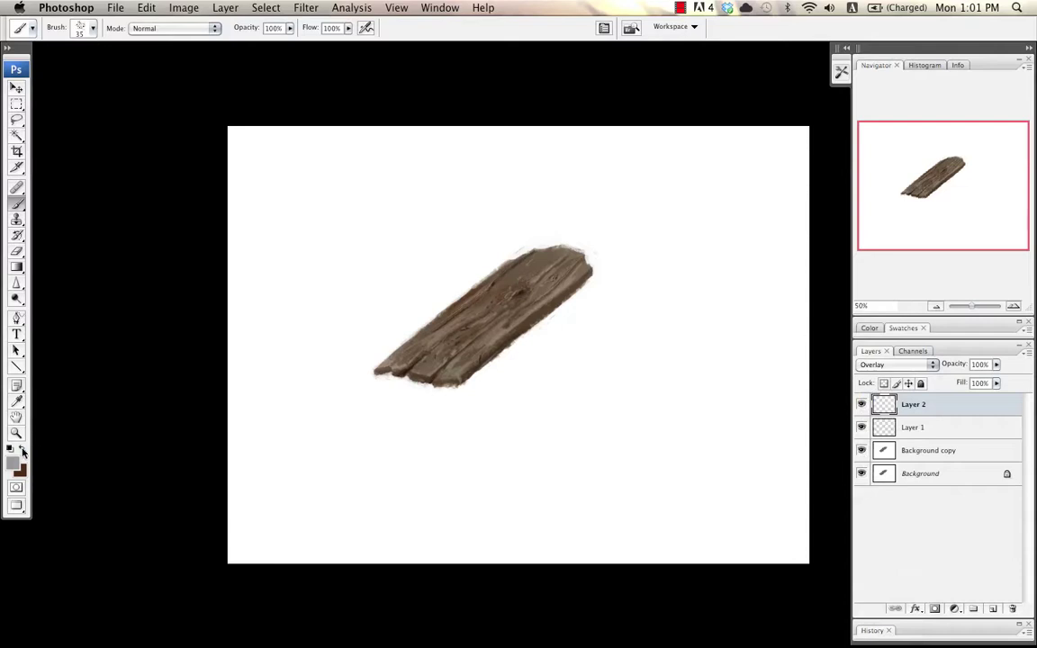
- Pick a dark reddish brown and tint the wood around the knot with a 45 px brush
click(12, 463)
drag(375, 365, 370, 372)
click(573, 233)
key(])
mouse_move(498, 288)
mouse_down()
mouse_move(552, 259)
mouse_move(487, 303)
mouse_move(541, 291)
mouse_up()
click(13, 463)
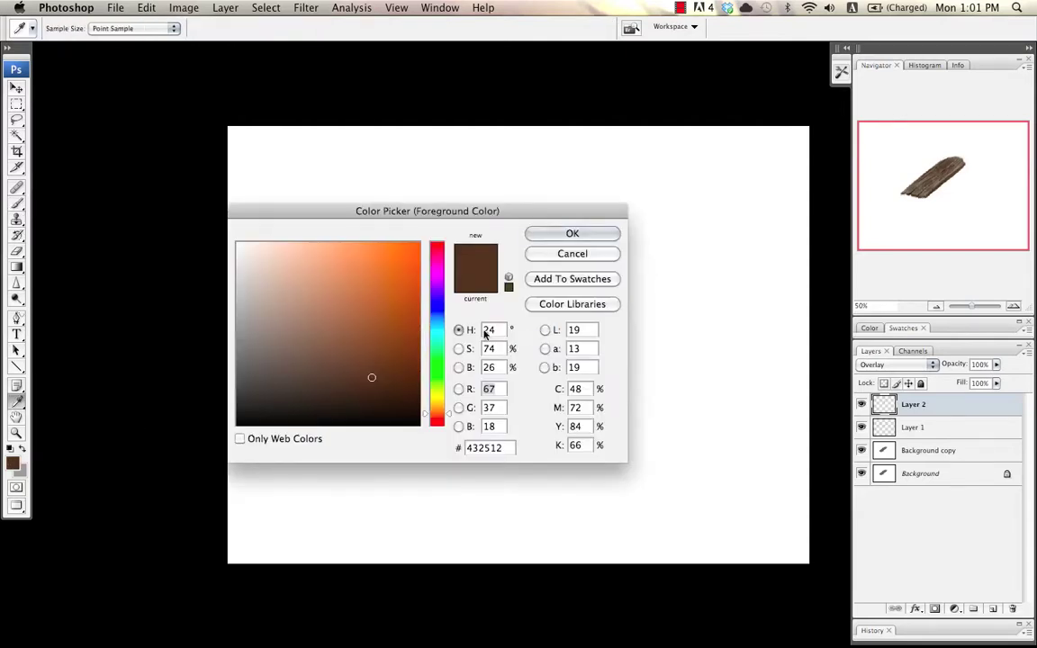
drag(369, 375, 373, 367)
click(548, 232)
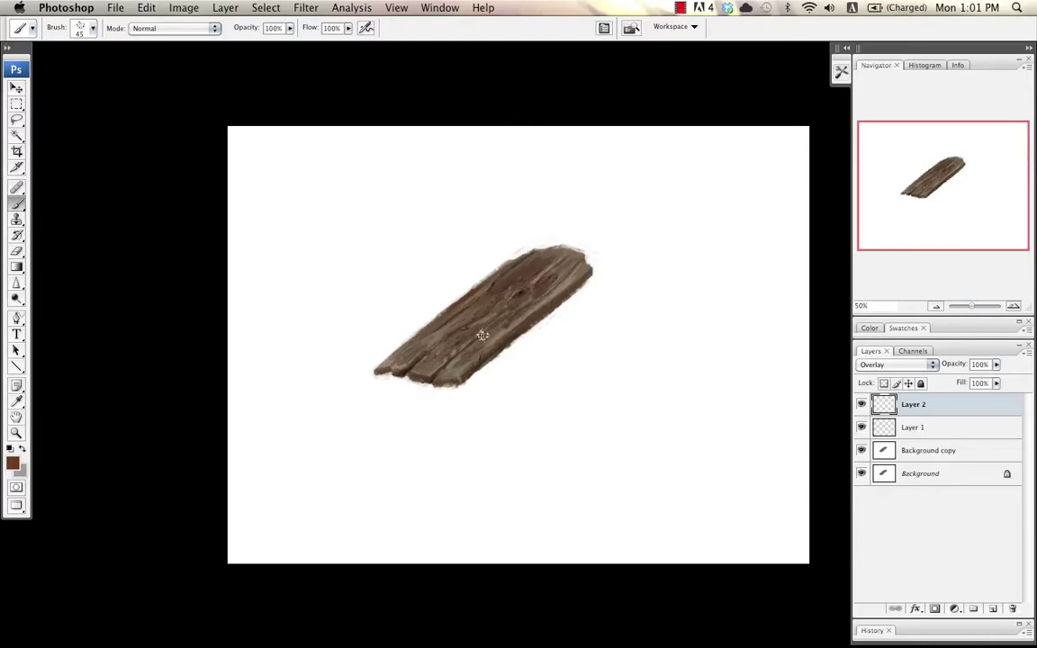
- Add a new layer above the Overlay tint layer and set its blending mode to Color Dodge
click(992, 608)
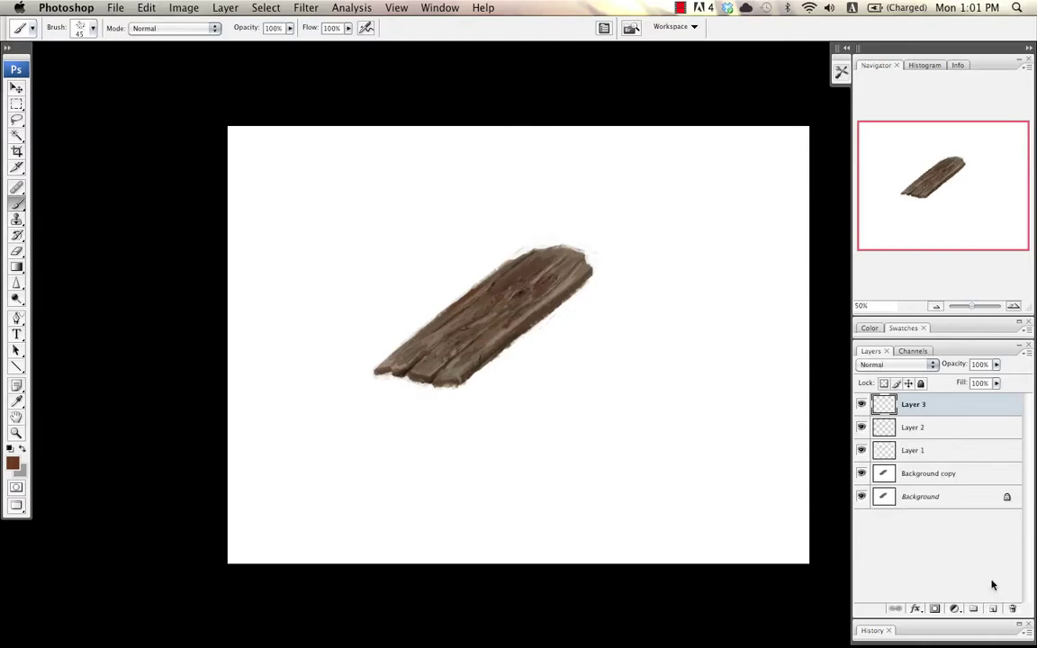
click(896, 365)
click(905, 466)
- Set the painting colour to grey #828282 and brush highlights along the plank, reducing the brush to 40 px
click(22, 450)
click(12, 461)
click(237, 332)
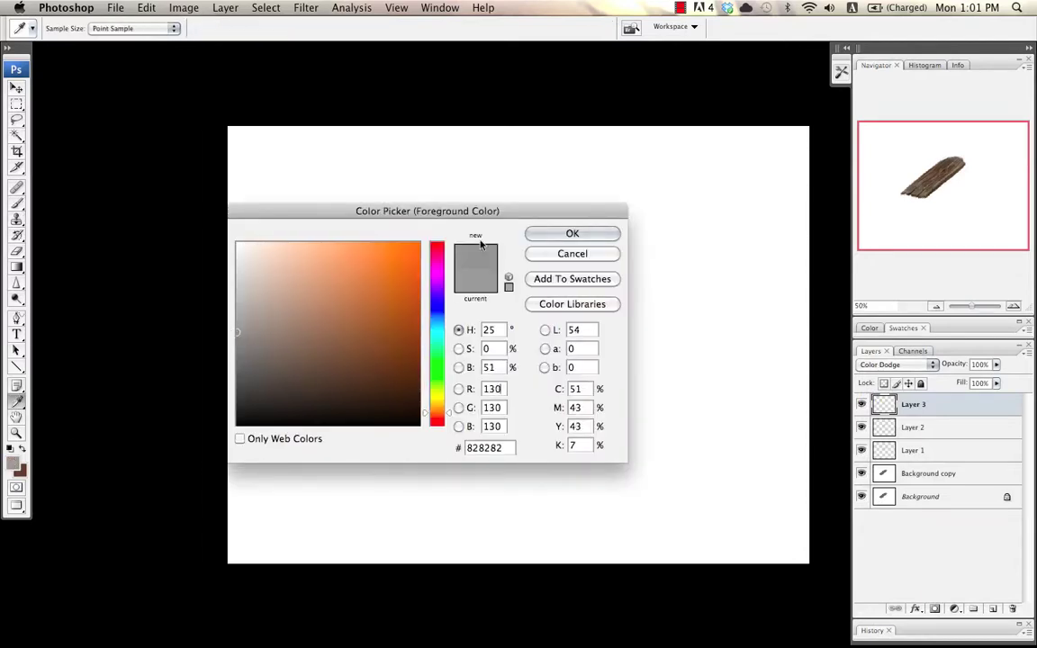
click(546, 236)
mouse_move(537, 269)
mouse_down()
mouse_move(489, 296)
mouse_move(575, 263)
mouse_move(518, 314)
mouse_move(512, 286)
mouse_move(496, 293)
mouse_move(408, 369)
mouse_move(430, 373)
mouse_move(527, 284)
mouse_move(482, 326)
mouse_move(538, 298)
mouse_move(503, 326)
mouse_move(473, 329)
mouse_move(500, 294)
mouse_move(460, 360)
mouse_up()
key(bracketleft)
mouse_move(544, 264)
mouse_down()
mouse_move(565, 251)
mouse_move(555, 276)
mouse_up()
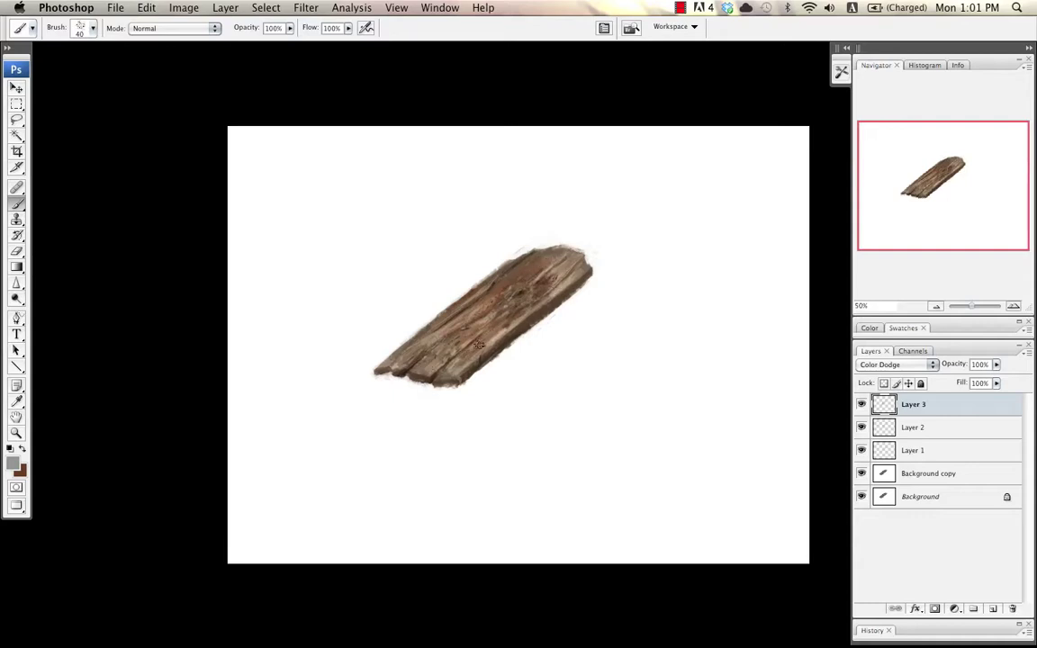
- On Layer 2, deepen the reddish-brown tint along the lower grain with a 25 px brush
click(918, 428)
click(21, 448)
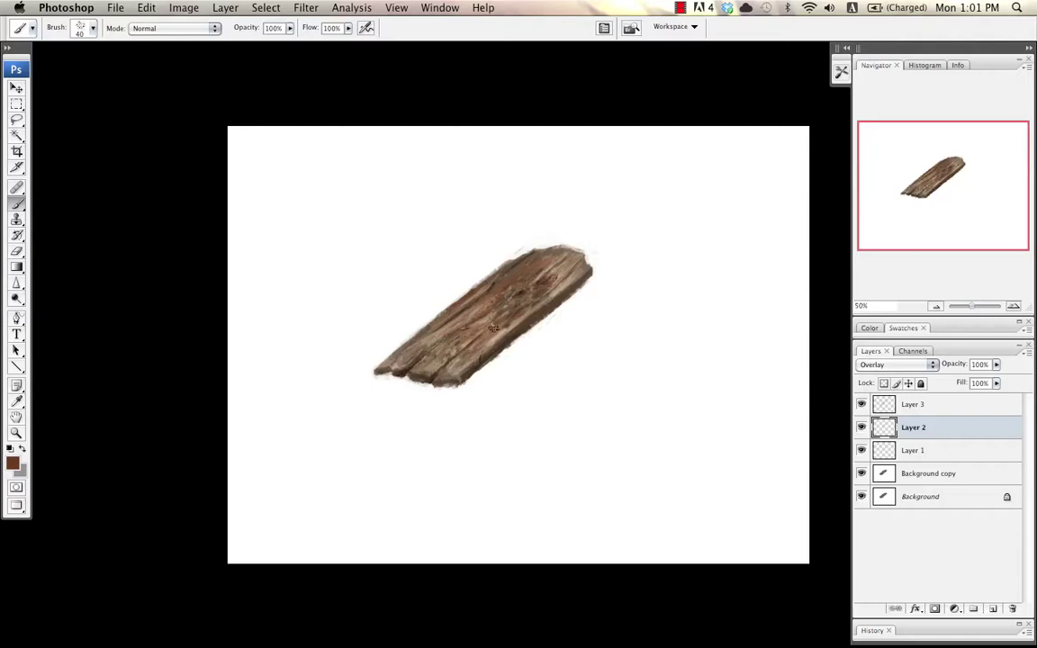
key(bracketleft)
key(bracketleft)
key(bracketleft)
drag(440, 356, 459, 341)
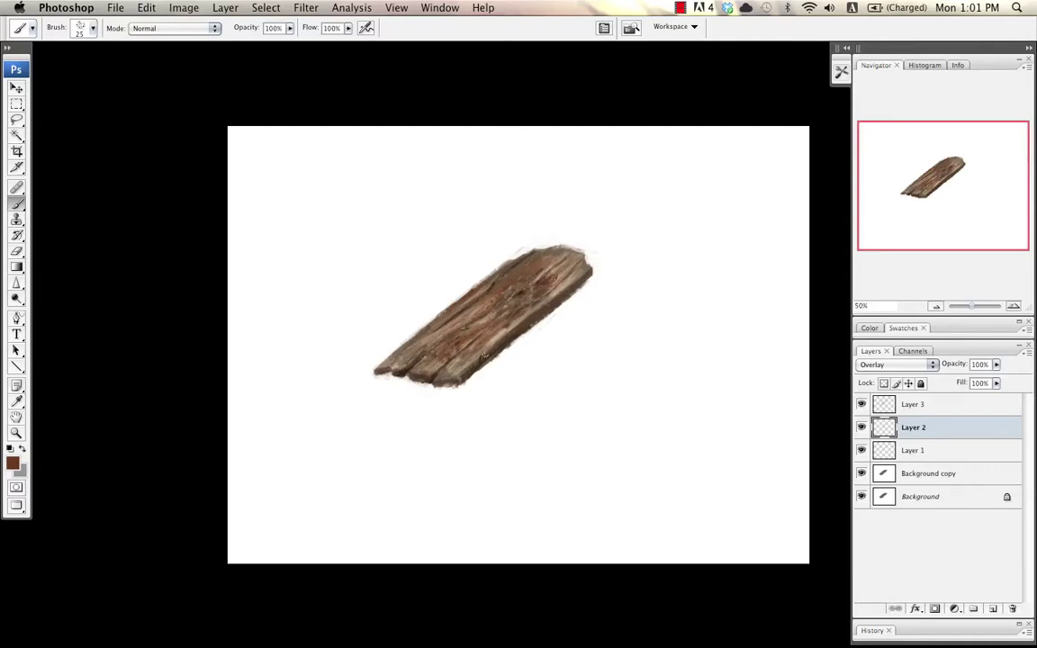
- On Layer 3, add grey highlights near the split lower end with a 40 px brush
key(x)
click(914, 404)
key(bracketright)
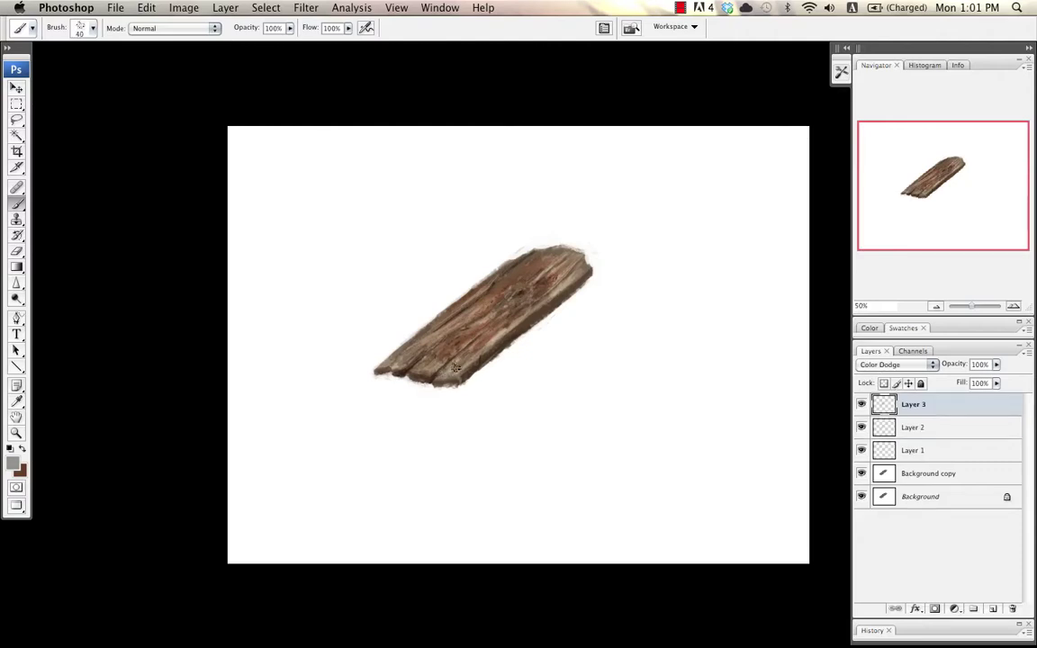